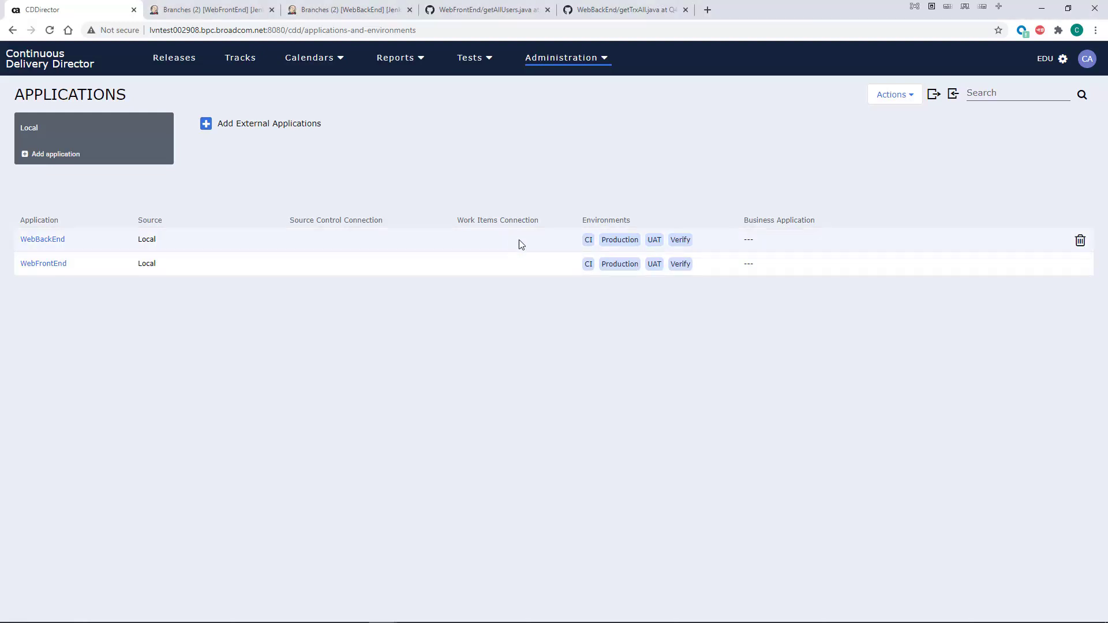
Set the WebBackEnd application's source control connection to GitHub Get Commit Messages with the Github Cloud endpoint and repository WebBackEnd.
left_click(911, 97)
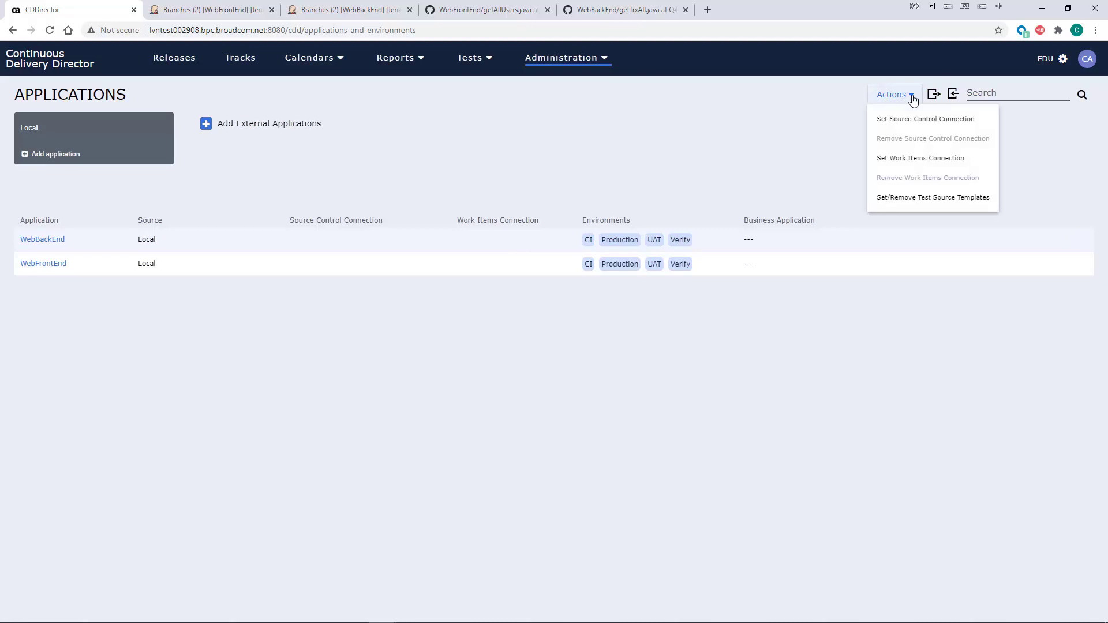
left_click(913, 123)
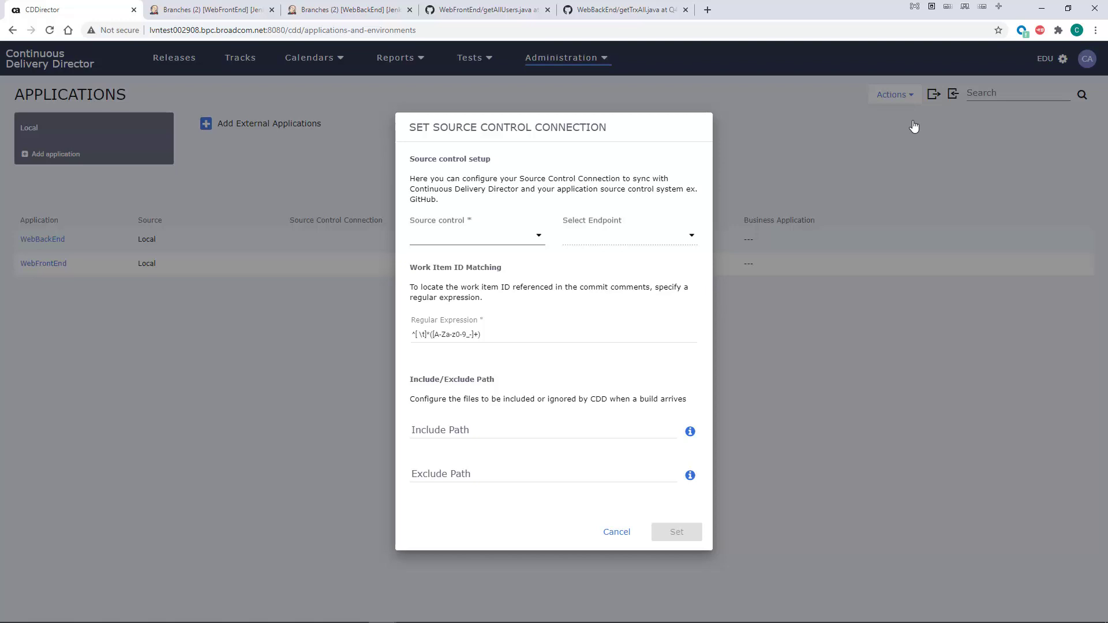
left_click(538, 237)
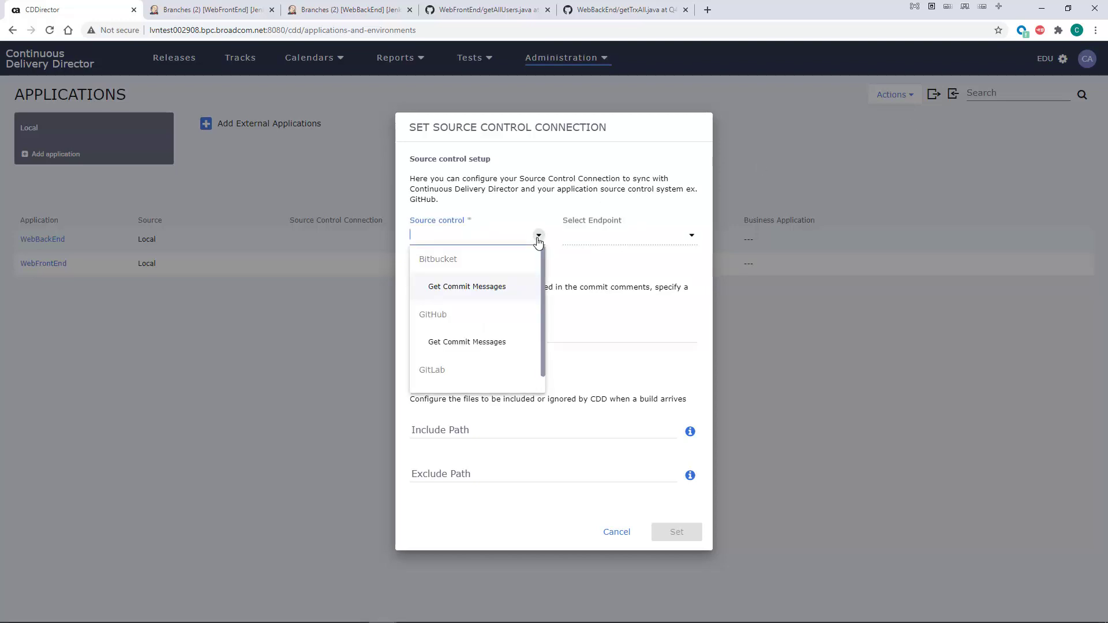
left_click(495, 349)
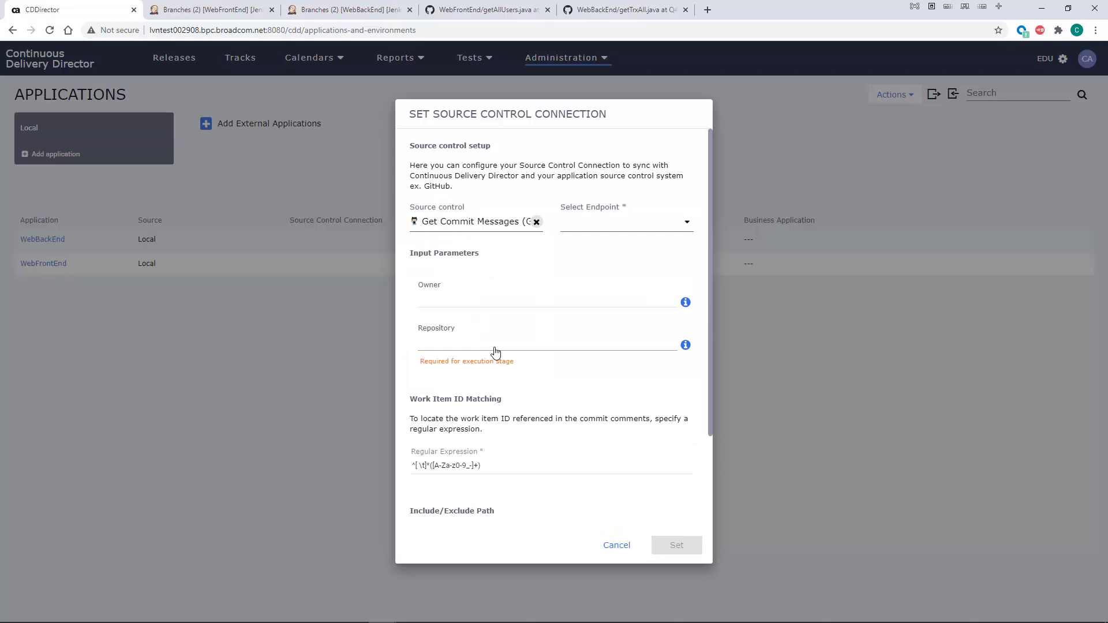
left_click(594, 226)
left_click(608, 247)
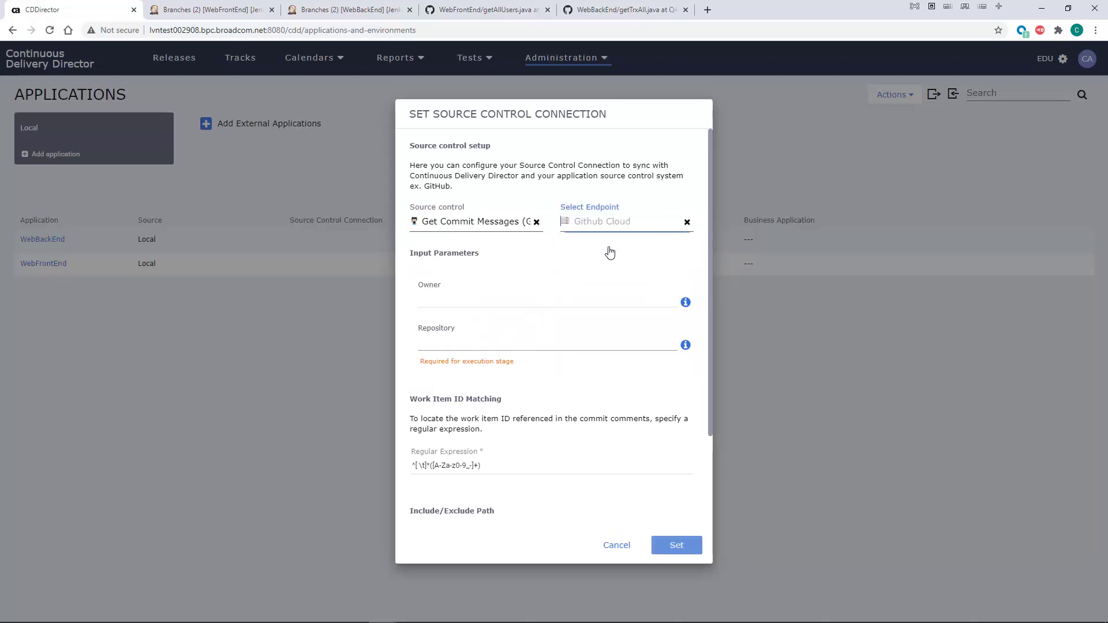
left_click(513, 346)
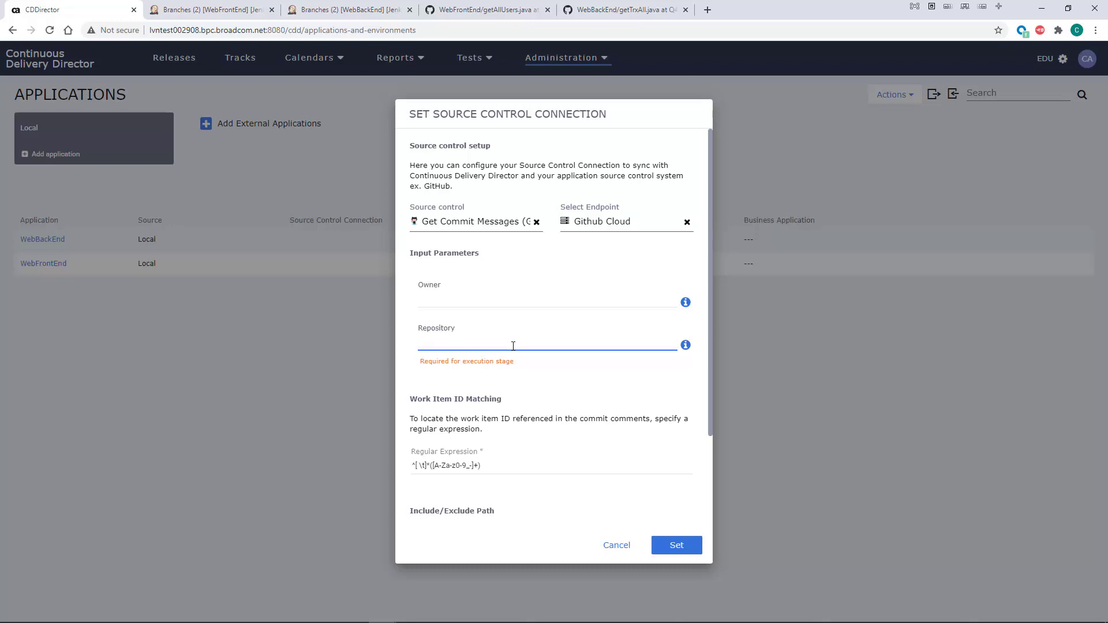
type("WebBackEnd")
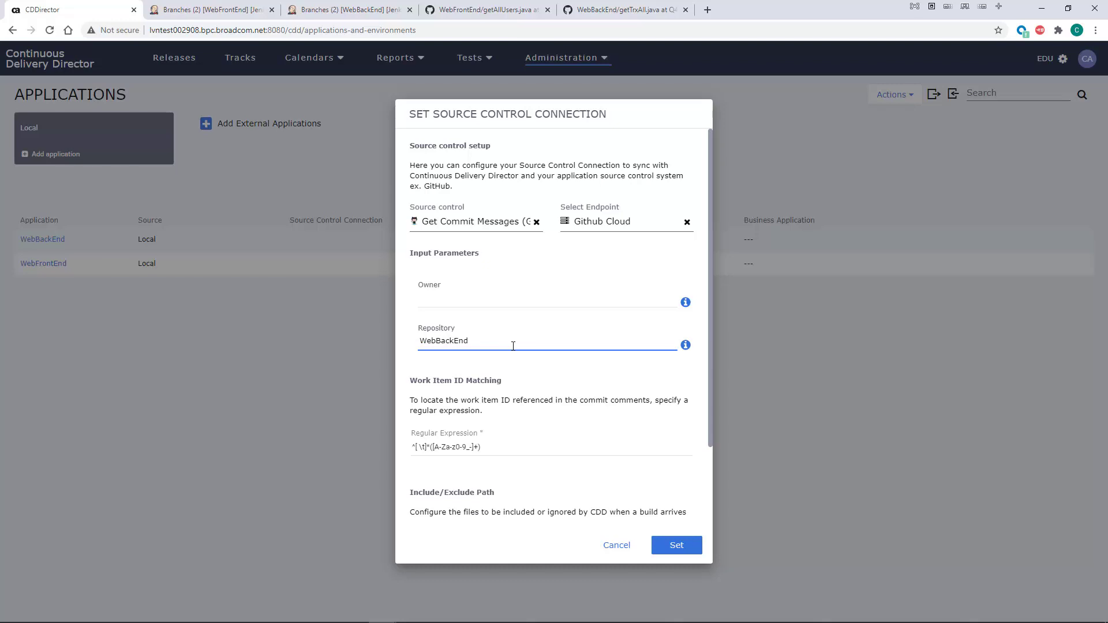
left_click(674, 552)
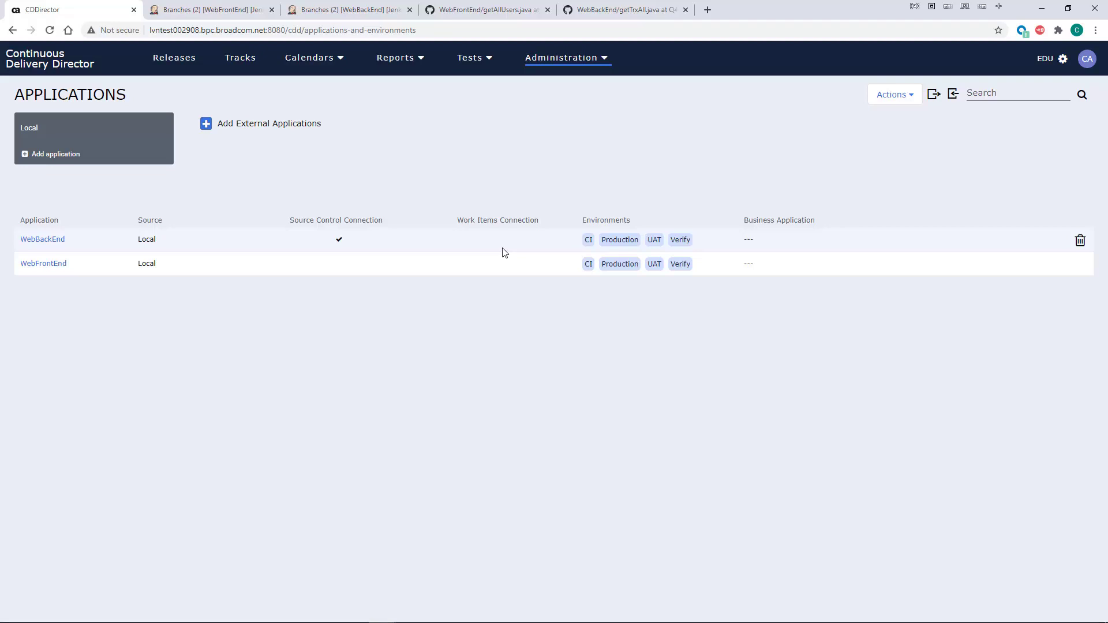
Set the WebBackEnd application's work items connection to the Rally Add Content plug-in with the Mobile Rally Training endpoint.
left_click(896, 96)
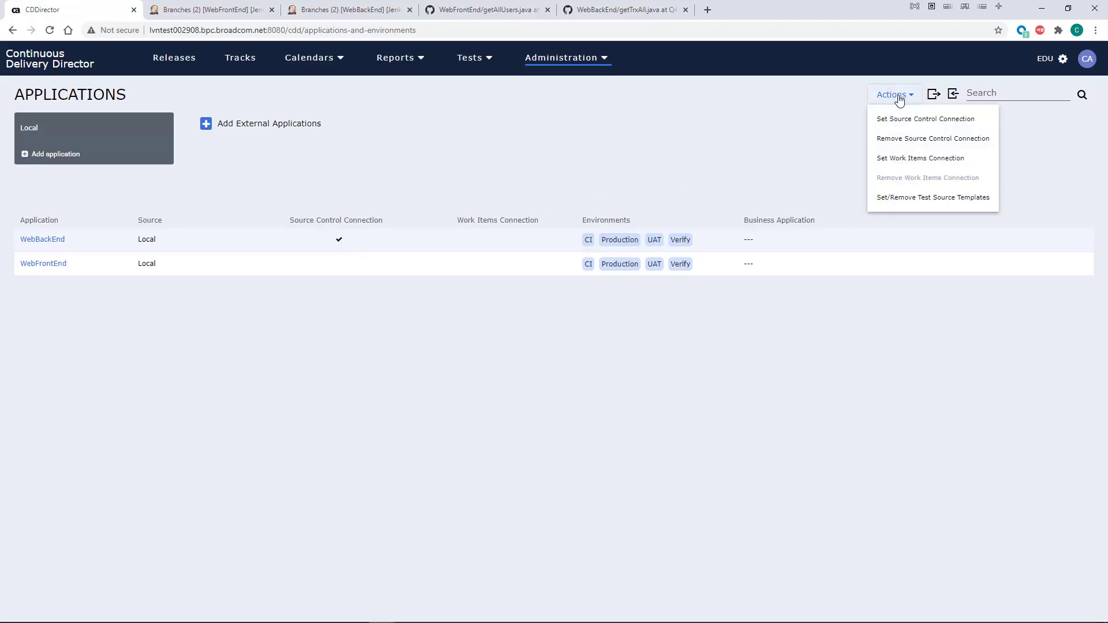
left_click(903, 159)
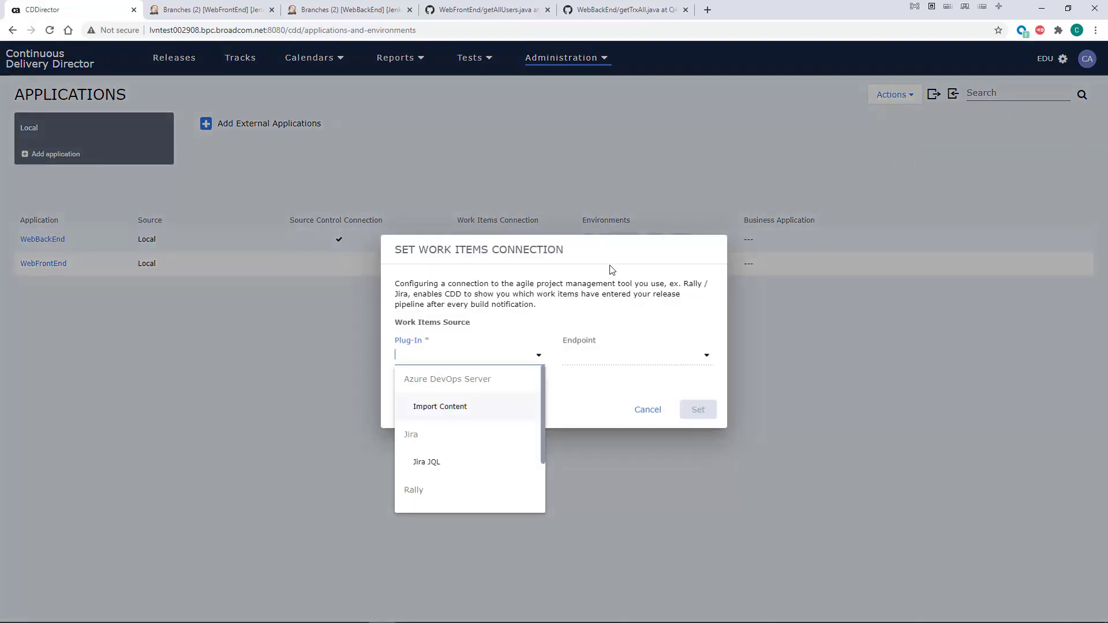
scroll(481, 462, "down", 1)
scroll(481, 465, "down", 1)
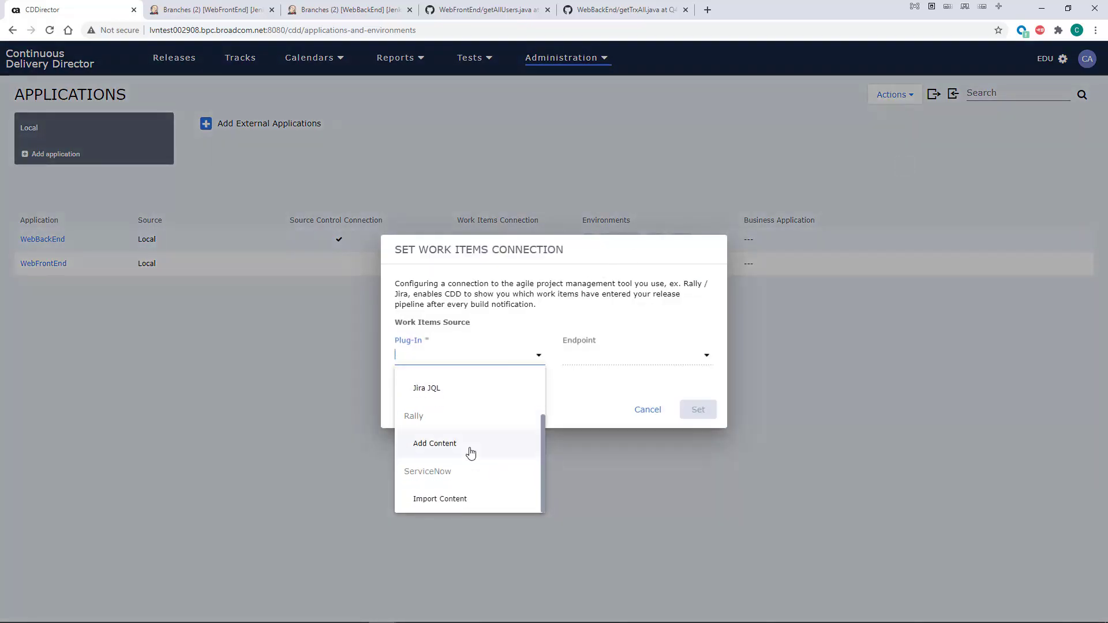
left_click(470, 452)
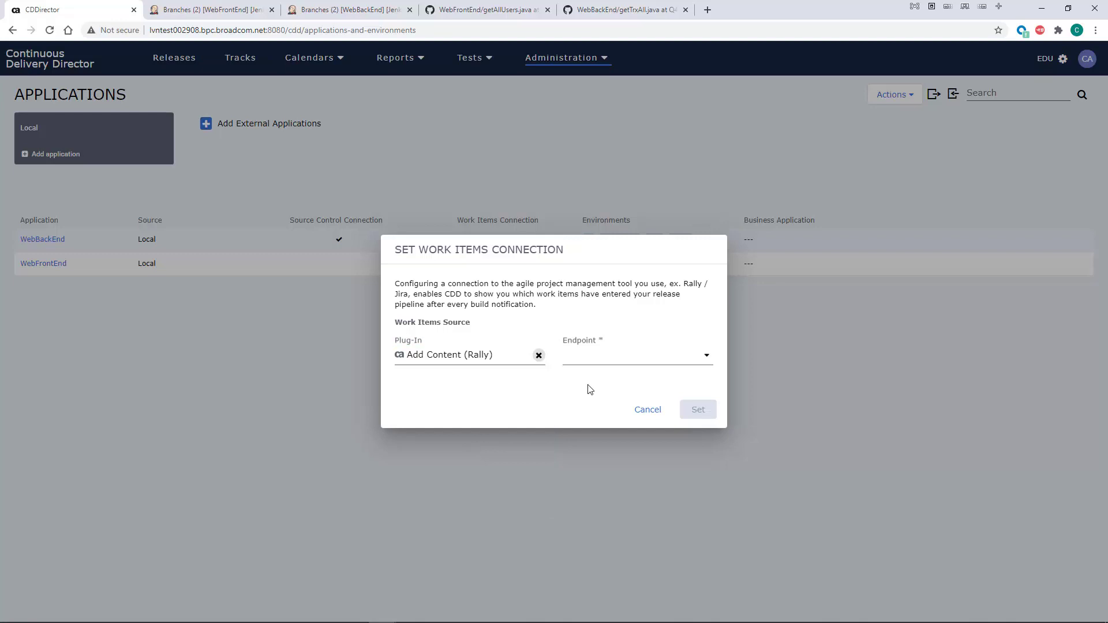
left_click(599, 359)
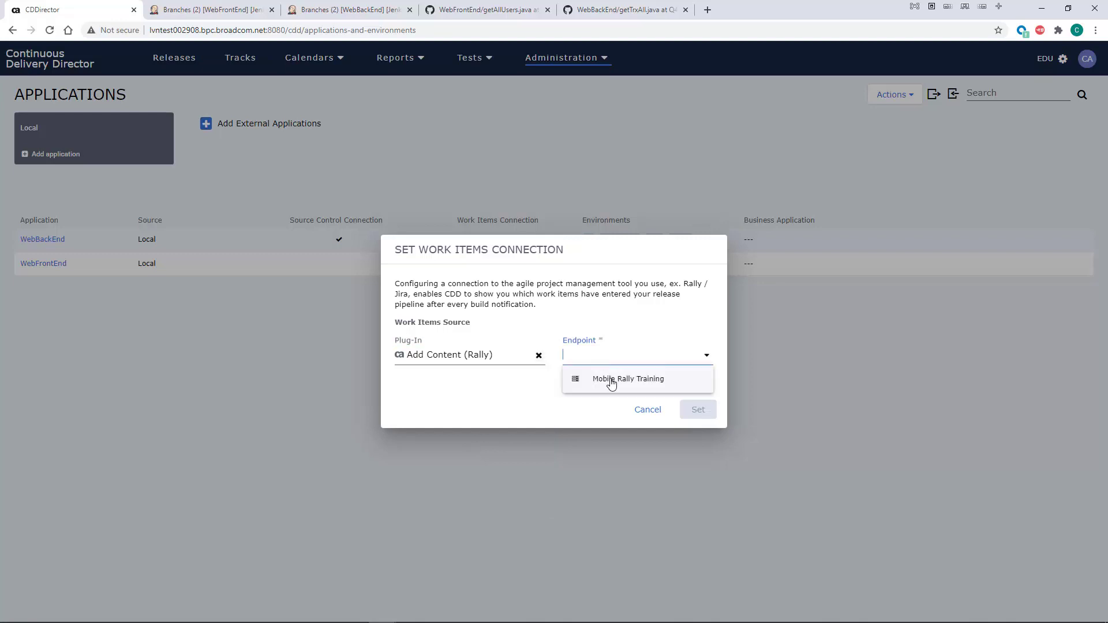
left_click(613, 383)
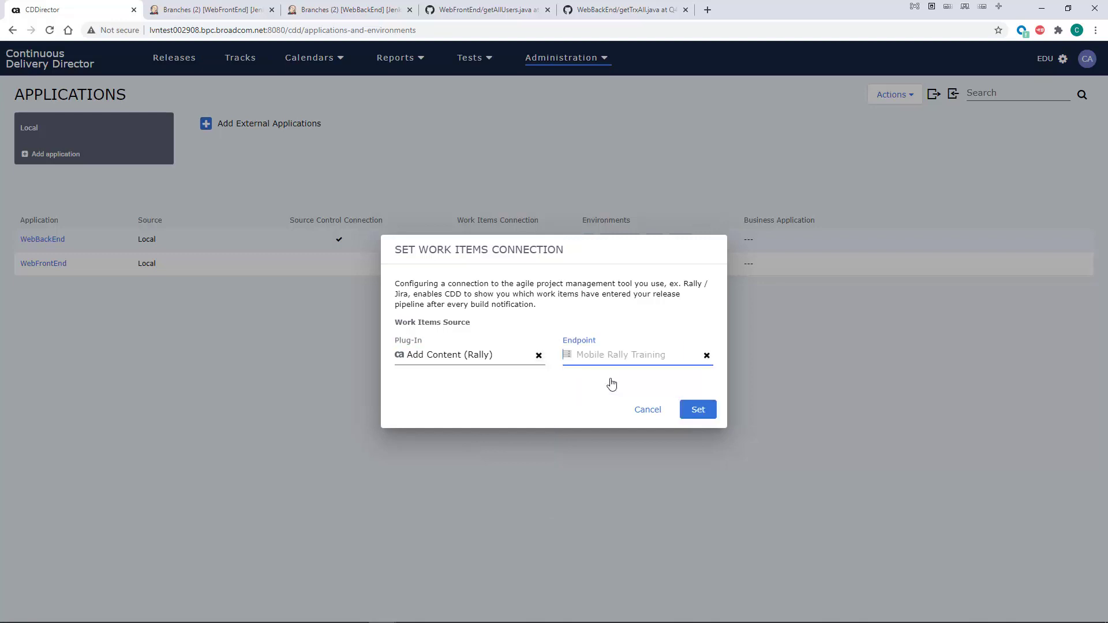
left_click(699, 411)
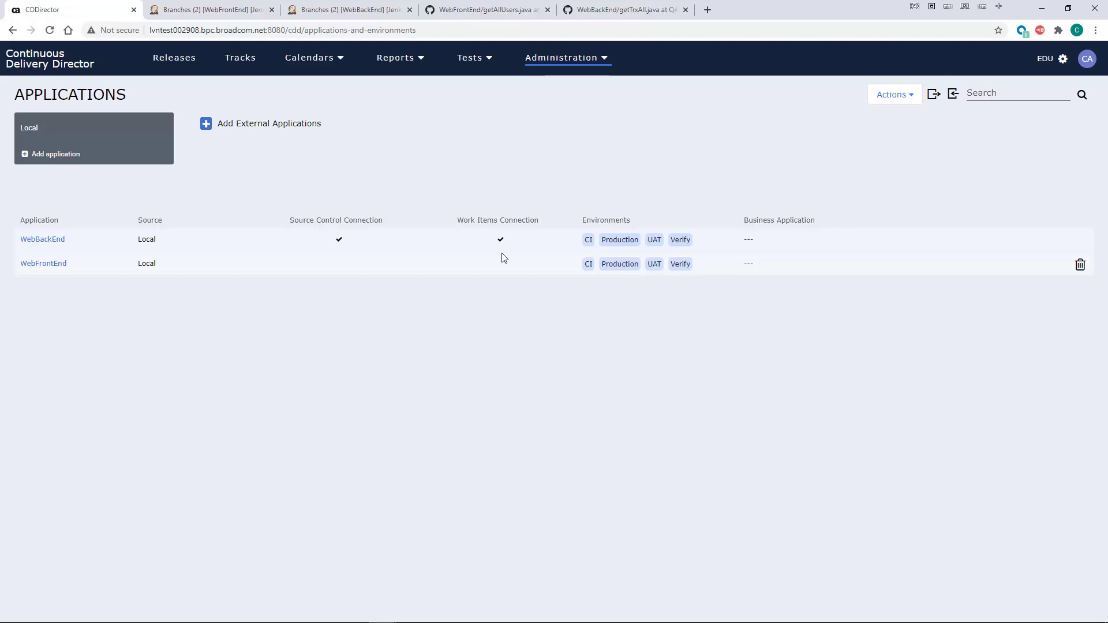
Set the WebFrontEnd application's source control connection to GitHub Get Commit Messages with the Github Cloud endpoint and repository WebFrontEnd.
left_click(912, 97)
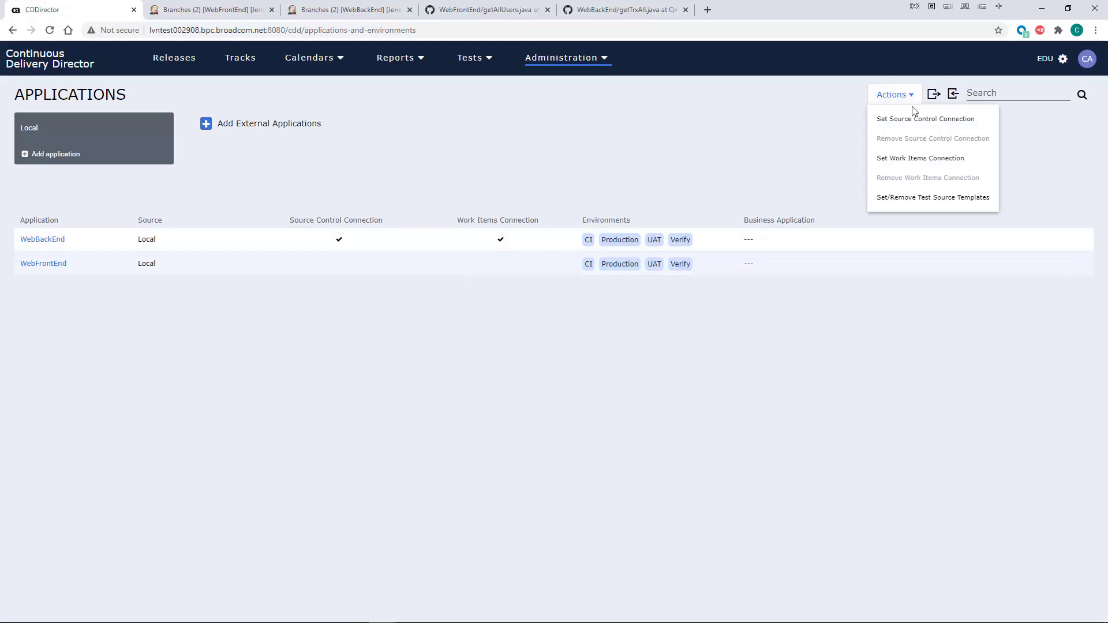
left_click(925, 119)
left_click(539, 238)
left_click(498, 339)
left_click(570, 229)
left_click(603, 256)
left_click(478, 345)
type("WebFrontEnd")
left_click(676, 545)
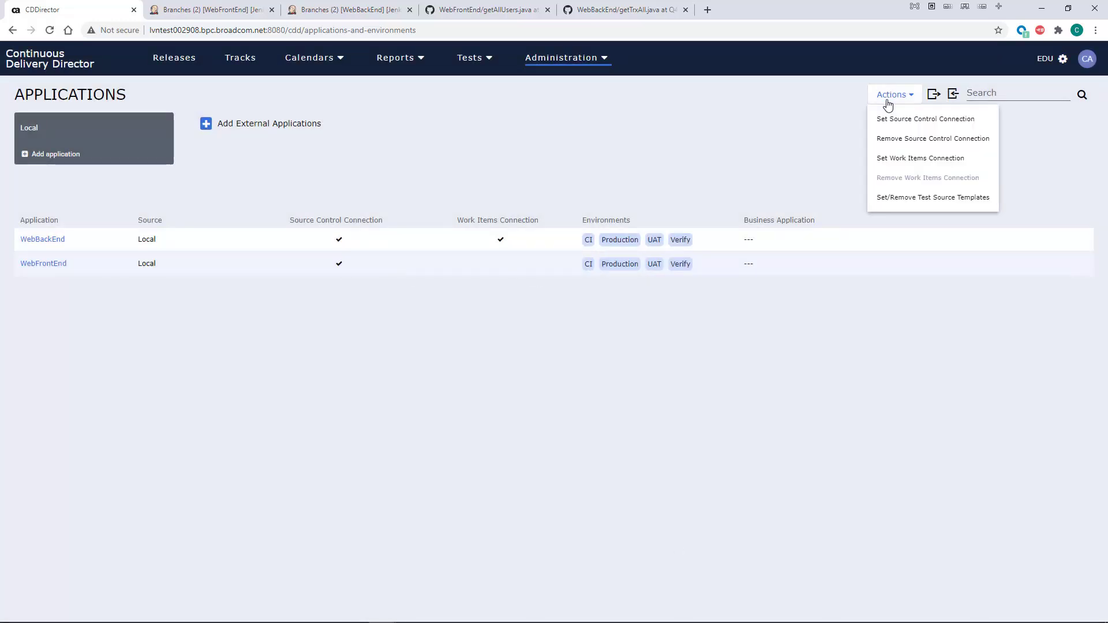
Set the WebFrontEnd application's work items connection to the Rally Add Content plug-in with the Mobile Rally Training endpoint.
left_click(898, 159)
scroll(471, 427, "down", 3)
left_click(462, 460)
left_click(578, 367)
left_click(606, 376)
left_click(698, 409)
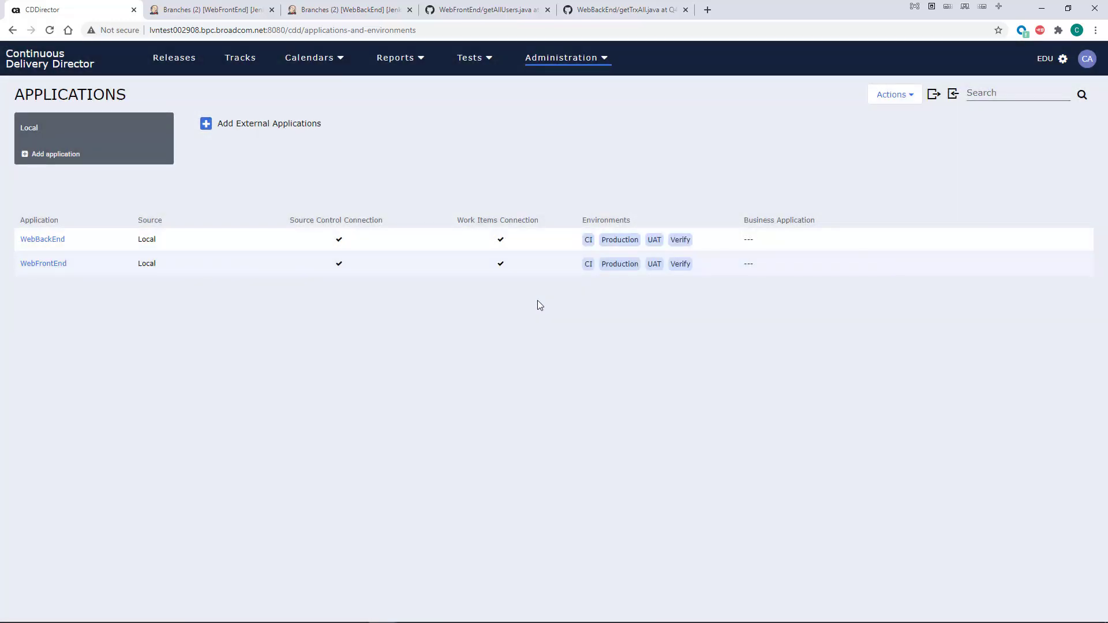